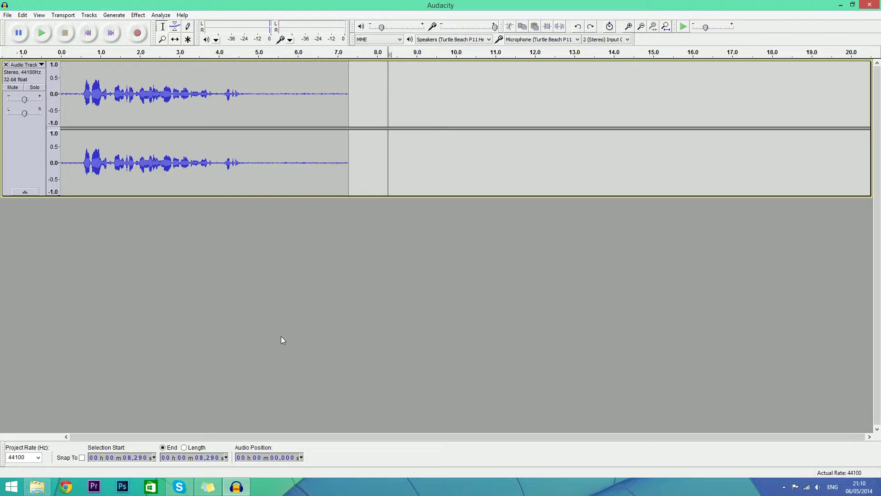
Step: Select the speech from 0.33 to 6.54 seconds, then clear the selection
{"action": "left_click", "coordinate": [360, 163]}
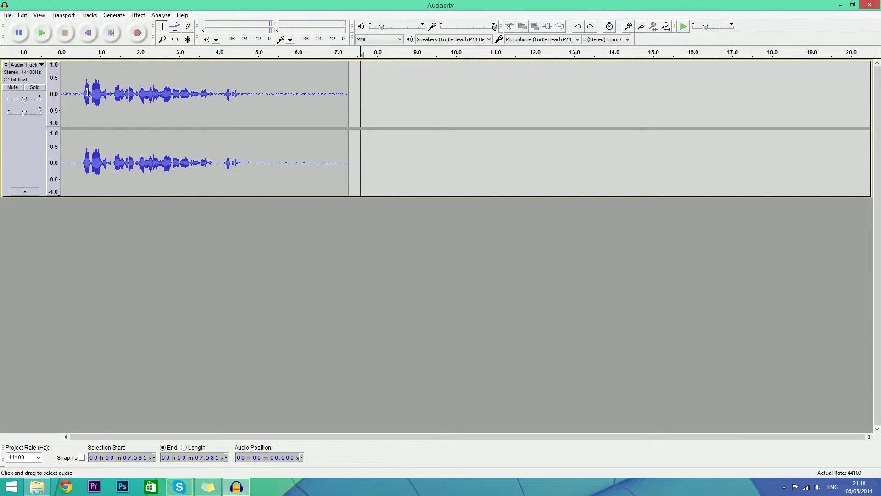
{"action": "left_click_drag", "start_coordinate": [74, 93], "coordinate": [319, 100]}
{"action": "left_click", "coordinate": [419, 119]}
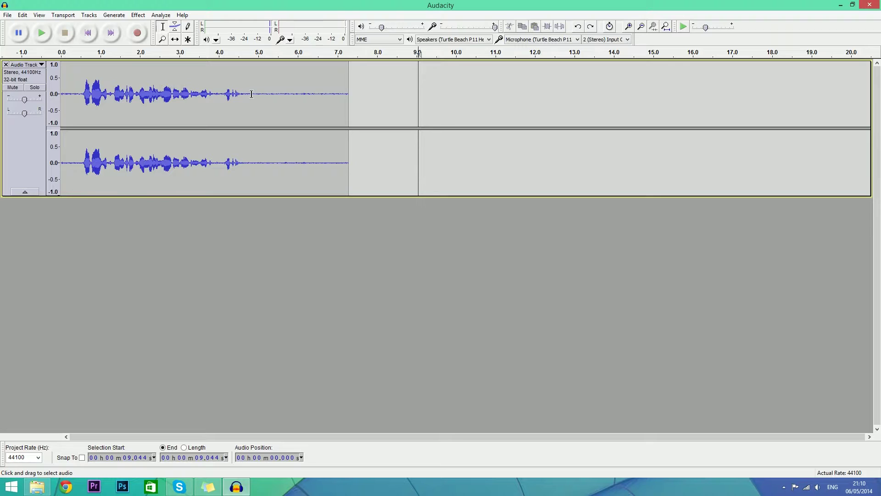
Step: Select the silent tail (about 4.83–7.285 s) and capture it as the Noise Removal profile
{"action": "left_click_drag", "start_coordinate": [251, 94], "coordinate": [350, 101]}
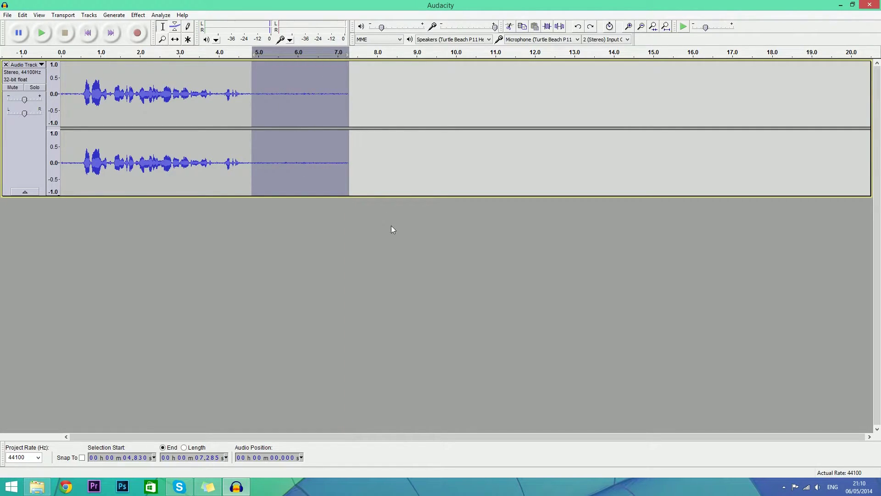
{"action": "left_click", "coordinate": [138, 15]}
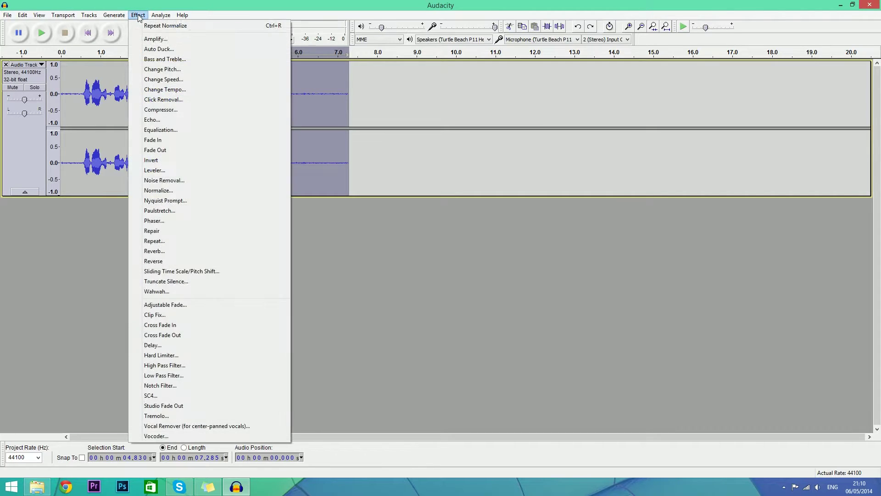
{"action": "left_click", "coordinate": [163, 181]}
{"action": "left_click_drag", "start_coordinate": [445, 151], "coordinate": [494, 107]}
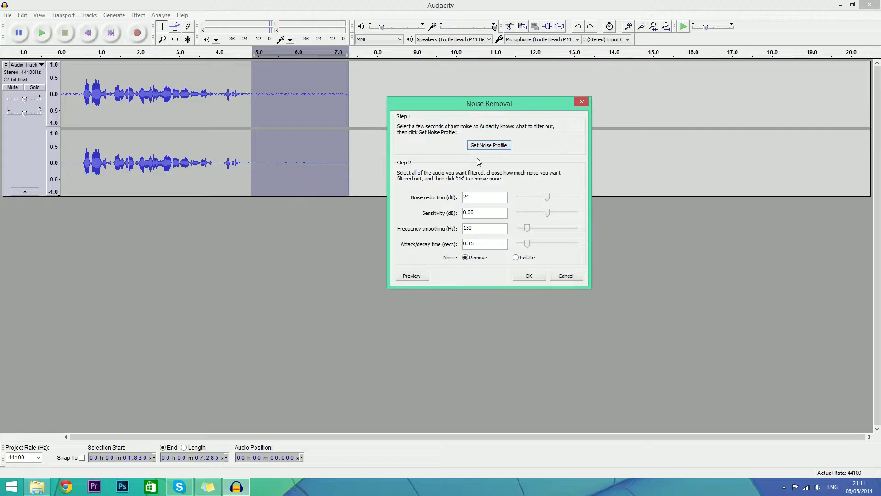
{"action": "left_click", "coordinate": [483, 146]}
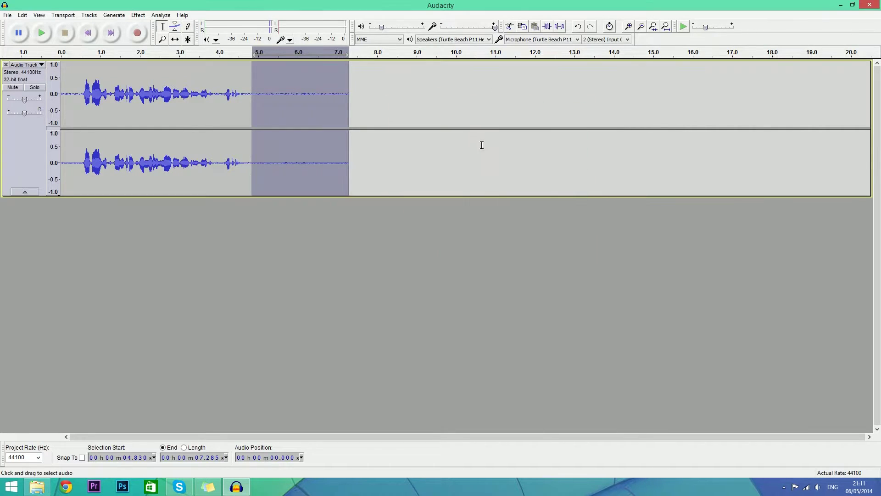
{"action": "left_click", "coordinate": [140, 16]}
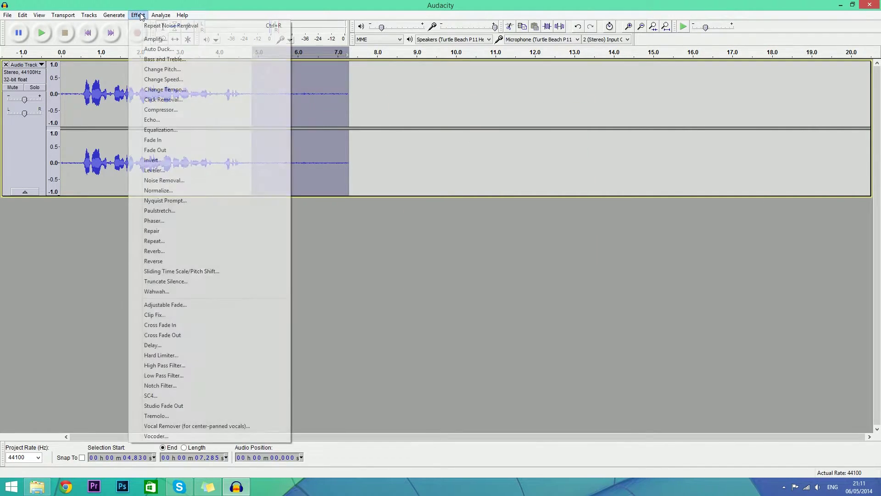
Step: Apply Noise Removal at 24 dB reduction to the whole voice clip
{"action": "left_click", "coordinate": [378, 118]}
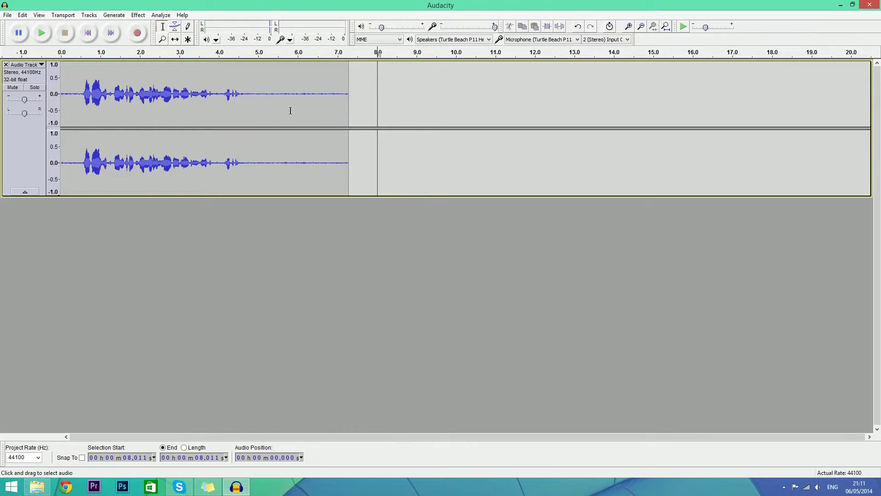
{"action": "double_click", "coordinate": [282, 82]}
{"action": "left_click", "coordinate": [138, 15]}
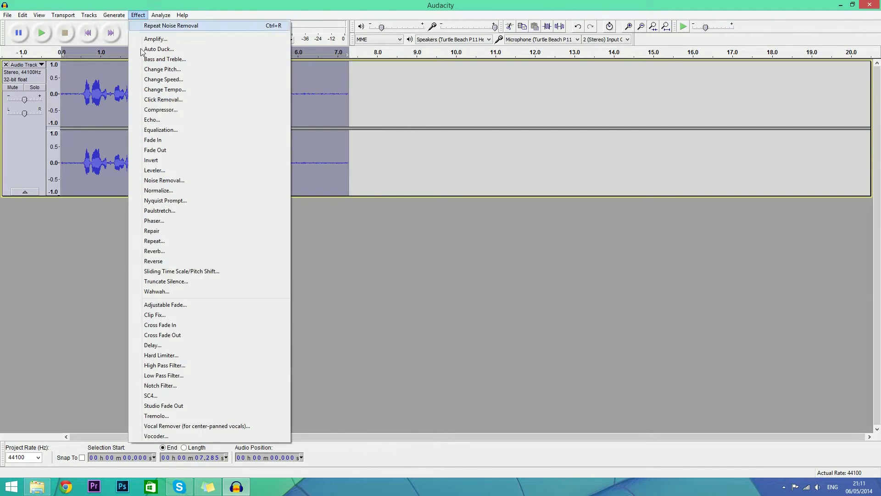
{"action": "left_click", "coordinate": [164, 181]}
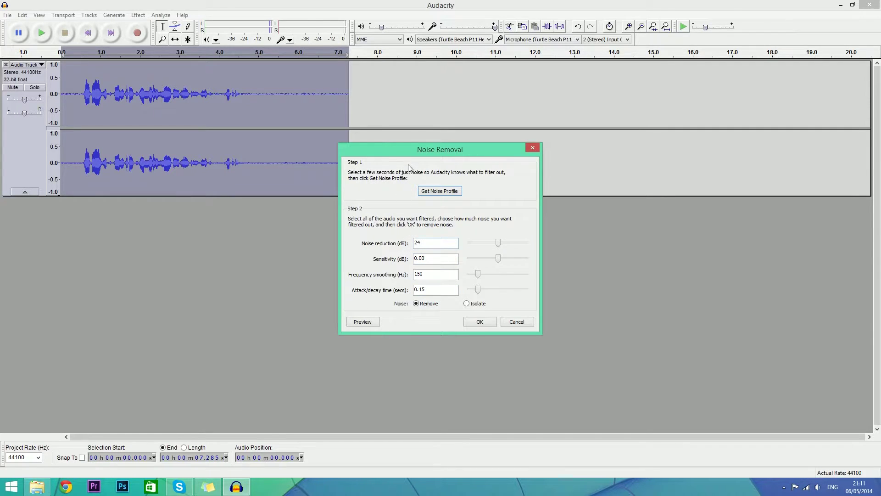
{"action": "left_click_drag", "start_coordinate": [398, 151], "coordinate": [433, 143]}
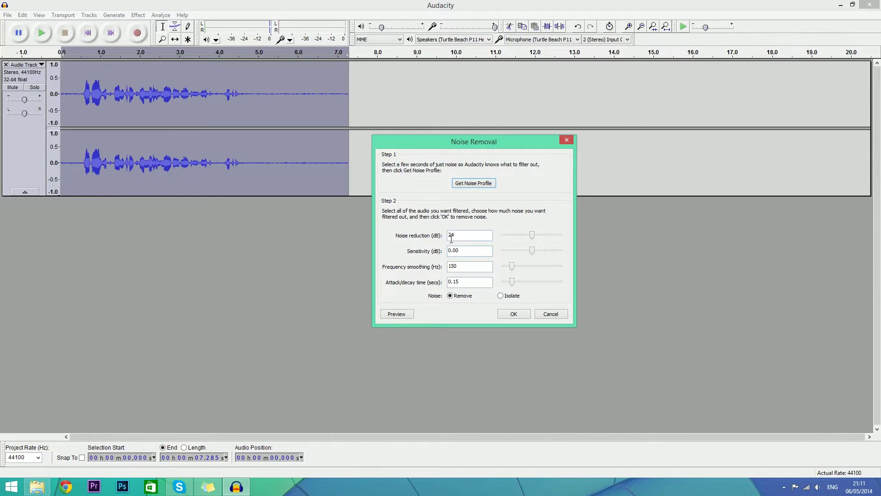
{"action": "left_click", "coordinate": [512, 315]}
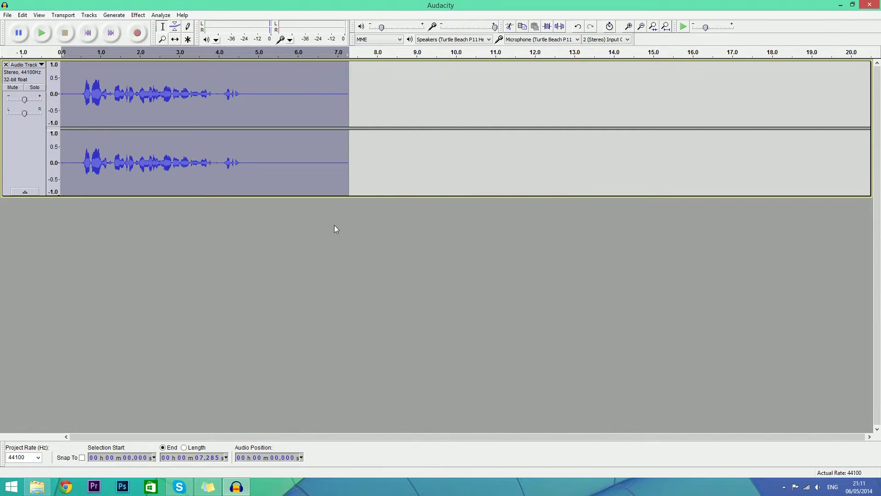
Step: Select the clip's tail to check it is flat, then clear the selection
{"action": "left_click", "coordinate": [337, 144]}
{"action": "left_click_drag", "start_coordinate": [249, 94], "coordinate": [349, 103]}
{"action": "left_click", "coordinate": [366, 103]}
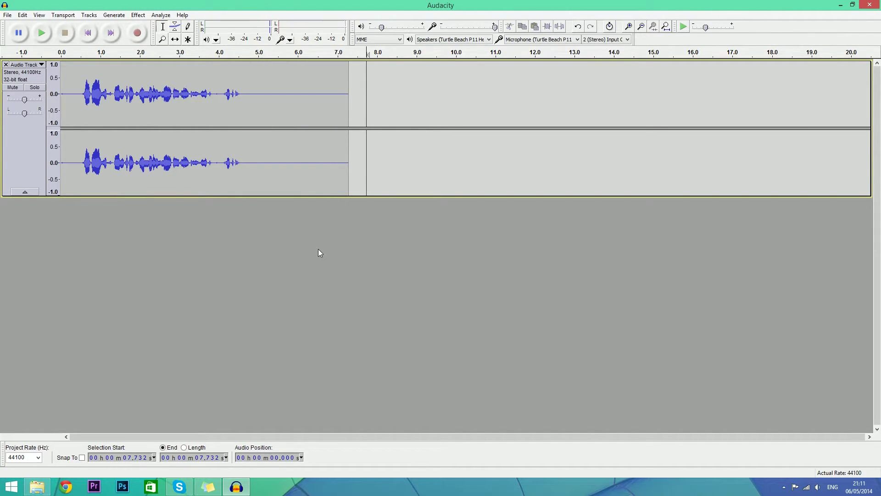
Step: Play the cleaned clip from near its beginning, then stop playback
{"action": "left_click_drag", "start_coordinate": [262, 101], "coordinate": [309, 104]}
{"action": "left_click", "coordinate": [318, 138]}
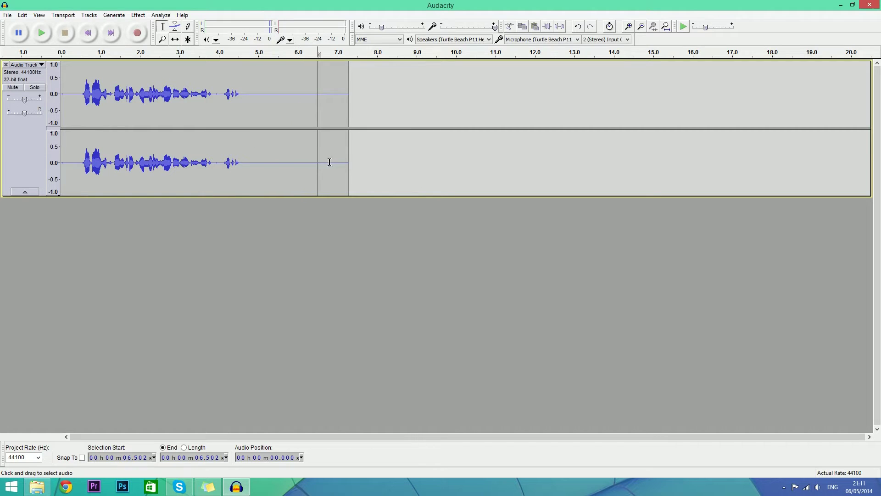
{"action": "left_click", "coordinate": [285, 163]}
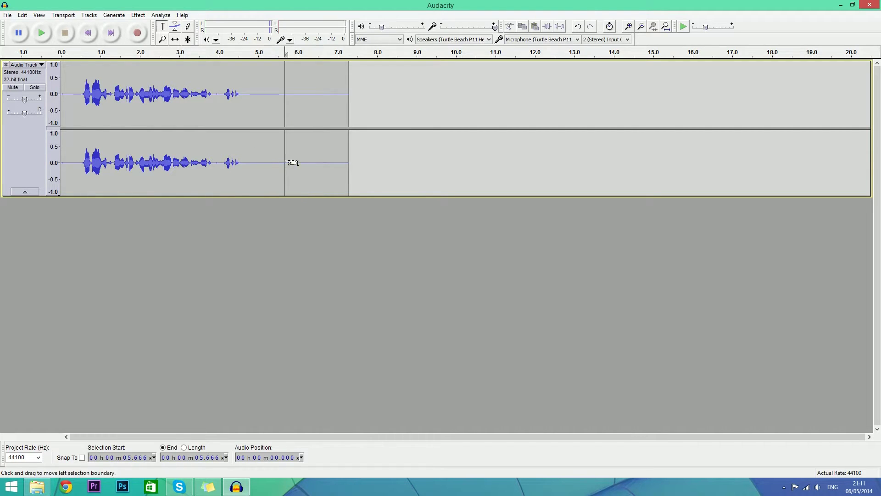
{"action": "left_click", "coordinate": [74, 94]}
{"action": "left_click", "coordinate": [41, 33]}
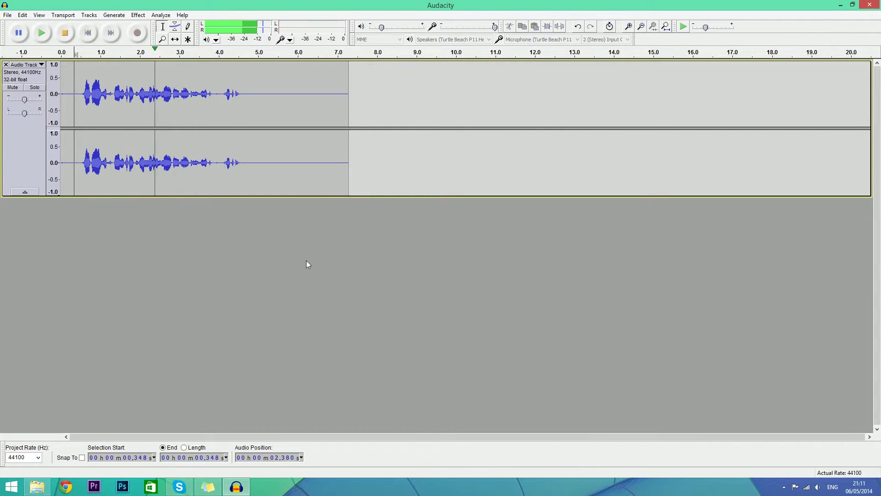
{"action": "left_click", "coordinate": [67, 34]}
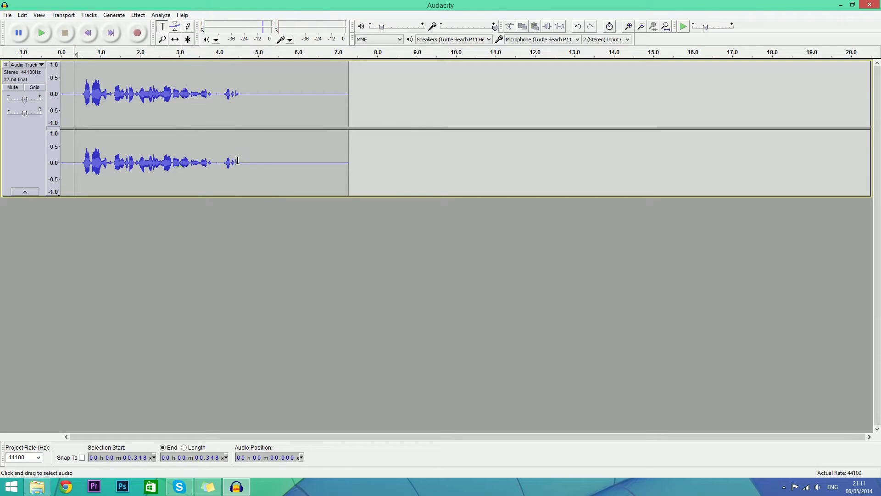
Step: Delete the short stray sound just after 4 seconds and reselect the whole clip
{"action": "left_click_drag", "start_coordinate": [221, 97], "coordinate": [243, 104]}
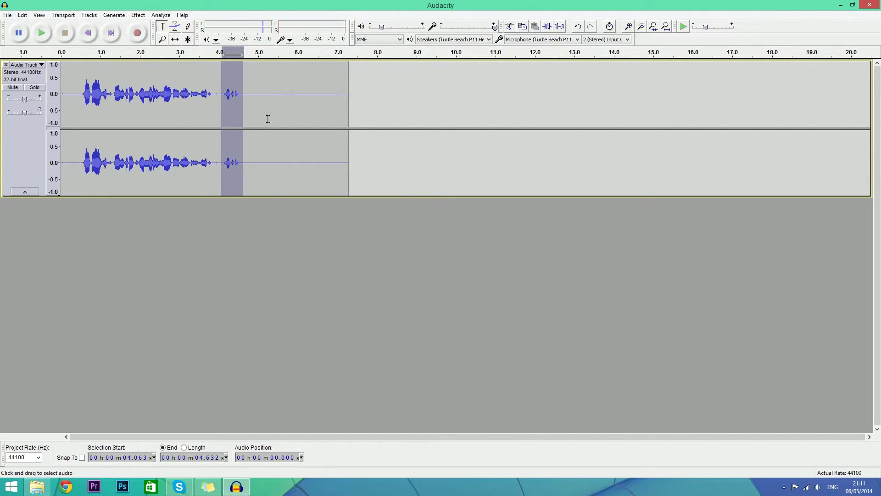
{"action": "key", "text": "Delete"}
{"action": "key", "text": "period"}
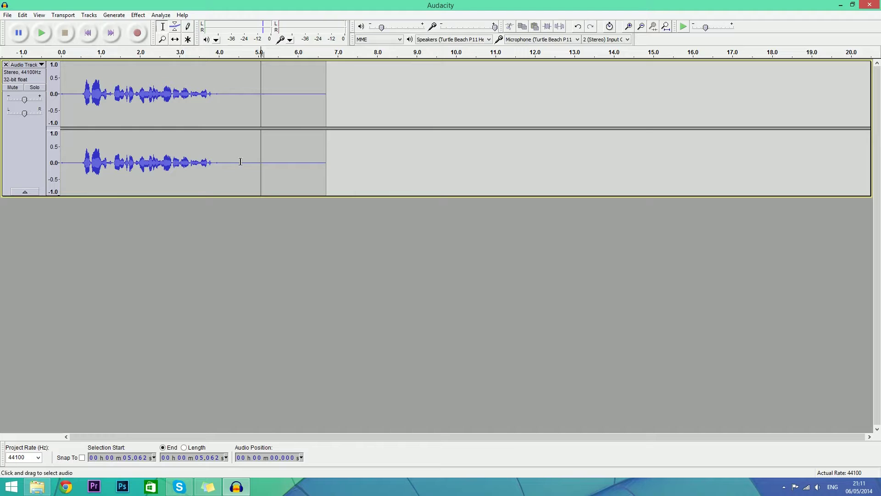
{"action": "left_click", "coordinate": [226, 102]}
{"action": "double_click", "coordinate": [216, 114]}
{"action": "left_click", "coordinate": [138, 15]}
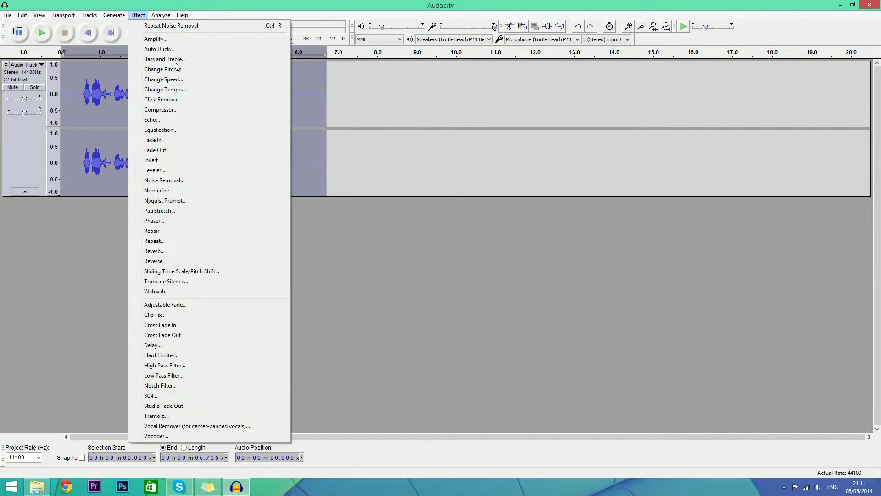
Step: Normalize the clip to -1.0 dB with DC offset removal, play it, and select all
{"action": "left_click", "coordinate": [158, 191]}
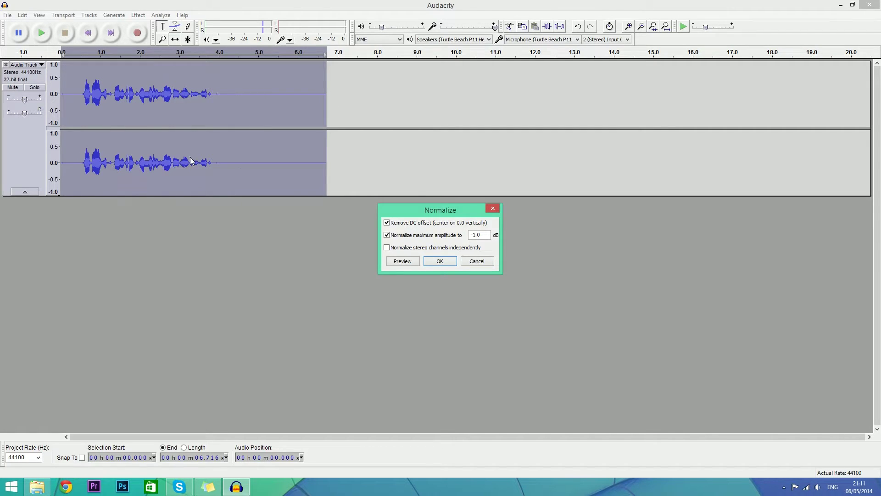
{"action": "left_click", "coordinate": [449, 262]}
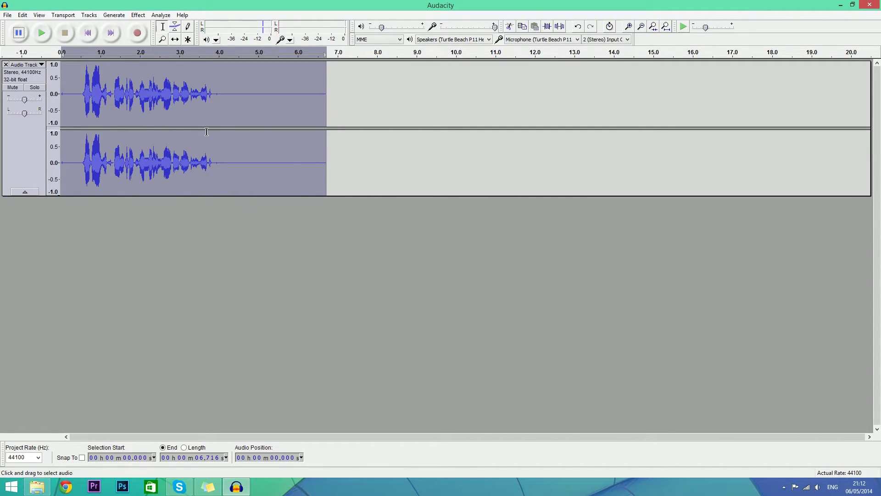
{"action": "left_click", "coordinate": [82, 115]}
{"action": "left_click", "coordinate": [41, 33]}
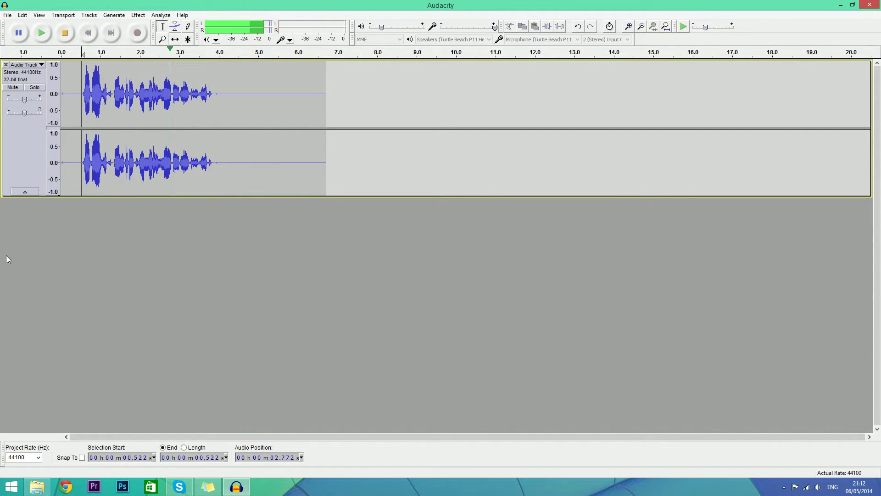
{"action": "key", "text": "space"}
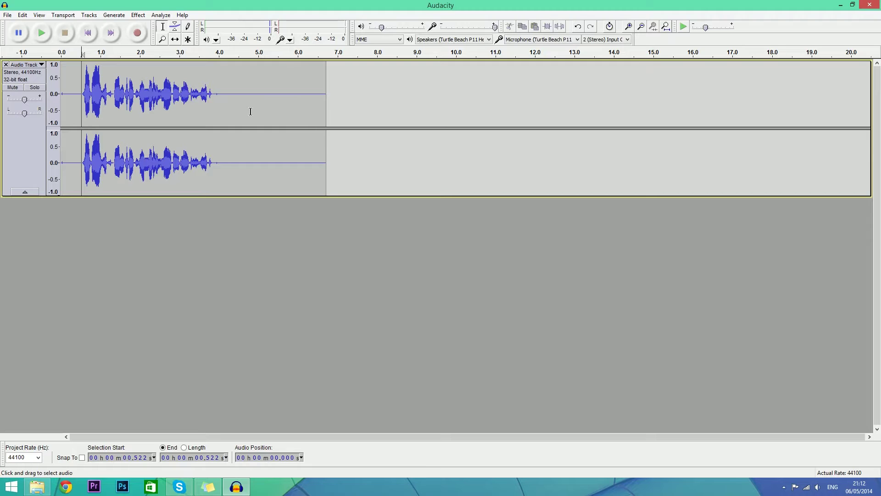
{"action": "key", "text": "ctrl+a"}
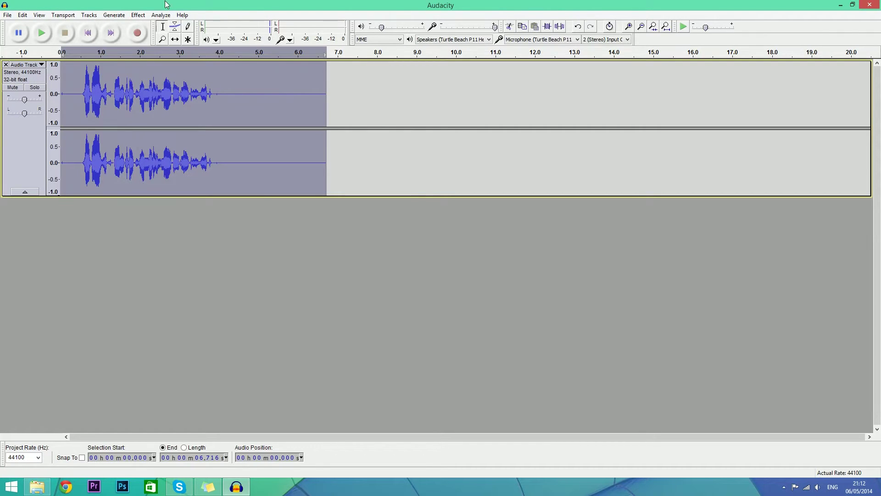
Step: Apply the Bass Boost equalization curve to the whole clip
{"action": "left_click", "coordinate": [138, 15]}
{"action": "left_click", "coordinate": [161, 130]}
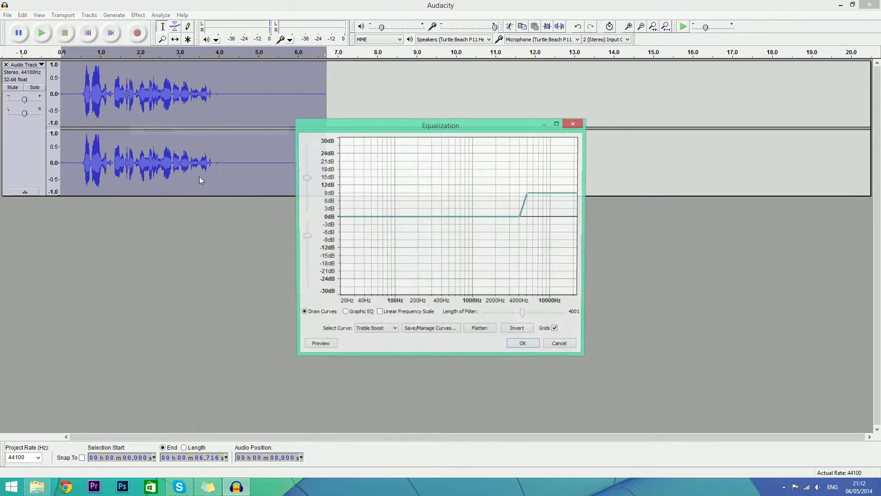
{"action": "left_click_drag", "start_coordinate": [361, 129], "coordinate": [419, 103]}
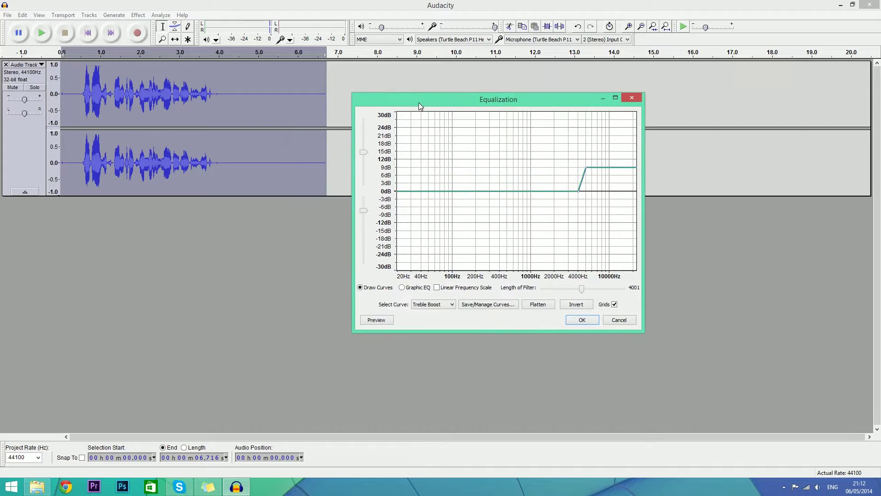
{"action": "left_click", "coordinate": [444, 304]}
{"action": "left_click", "coordinate": [428, 342]}
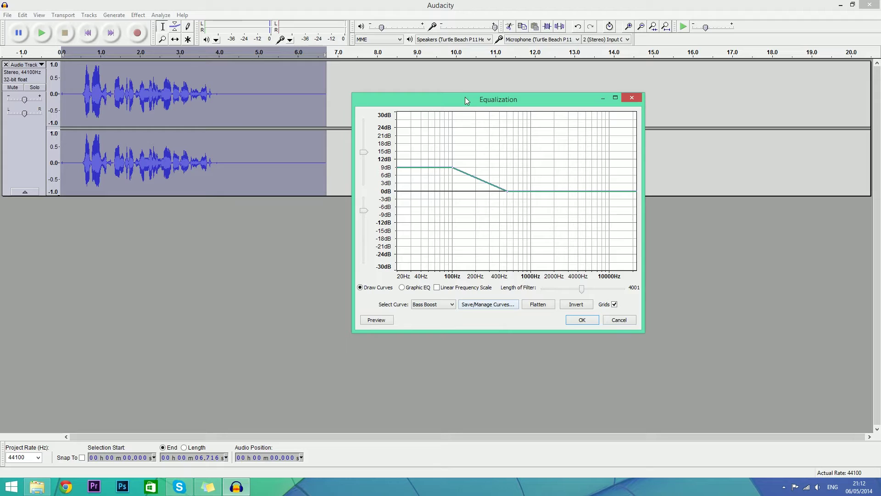
{"action": "left_click_drag", "start_coordinate": [465, 100], "coordinate": [474, 85]}
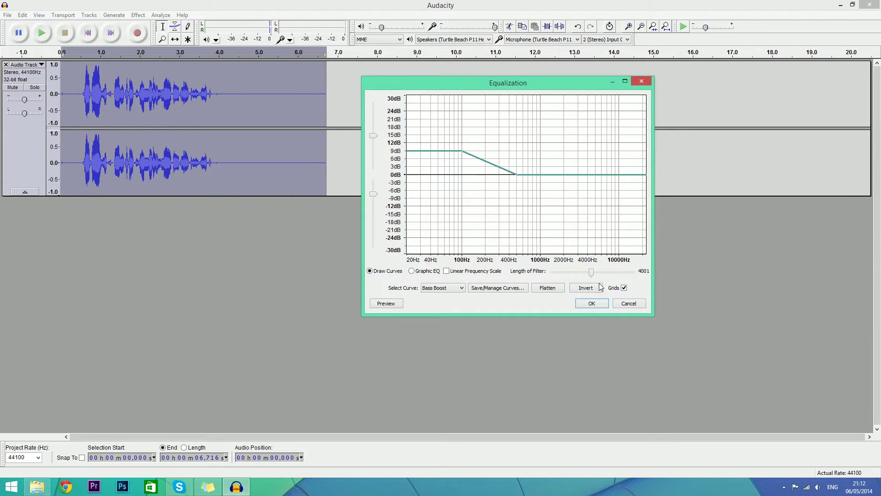
{"action": "left_click", "coordinate": [591, 302]}
Step: Play the bass-boosted clip from about 0.3 s, then select the entire clip
{"action": "left_click", "coordinate": [220, 106]}
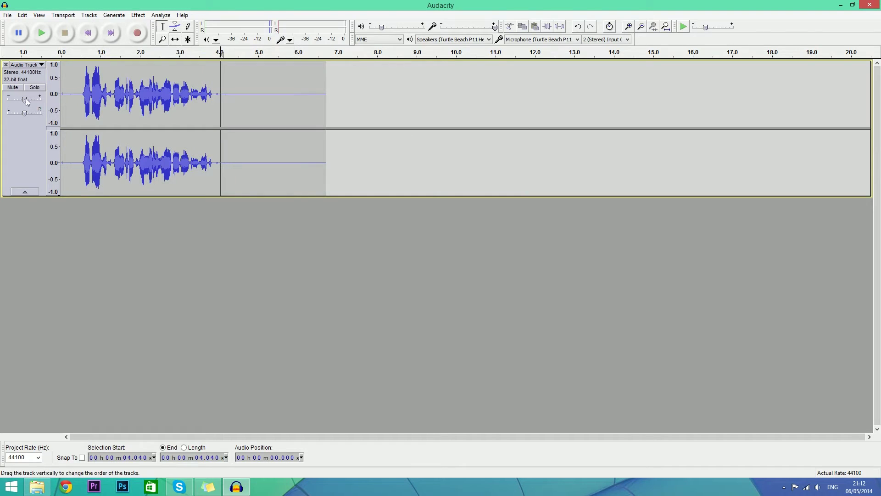
{"action": "left_click", "coordinate": [73, 89]}
{"action": "left_click", "coordinate": [36, 29]}
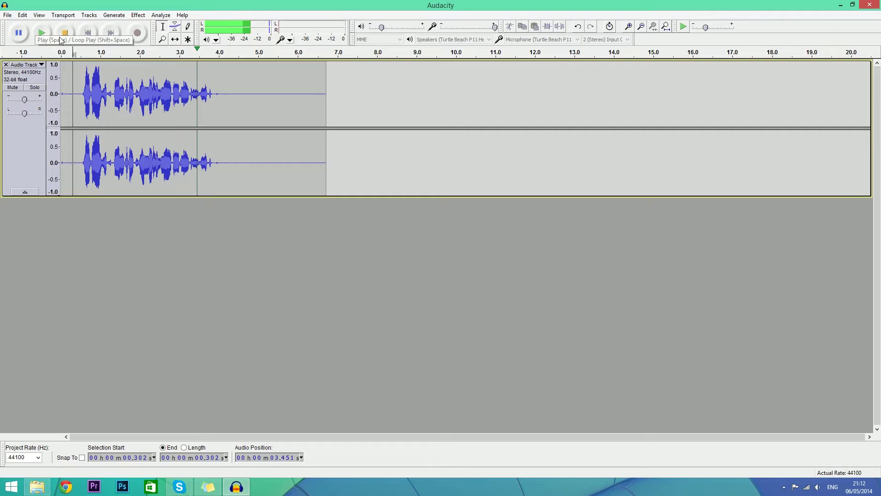
{"action": "key", "text": "space"}
{"action": "key", "text": "ctrl+a"}
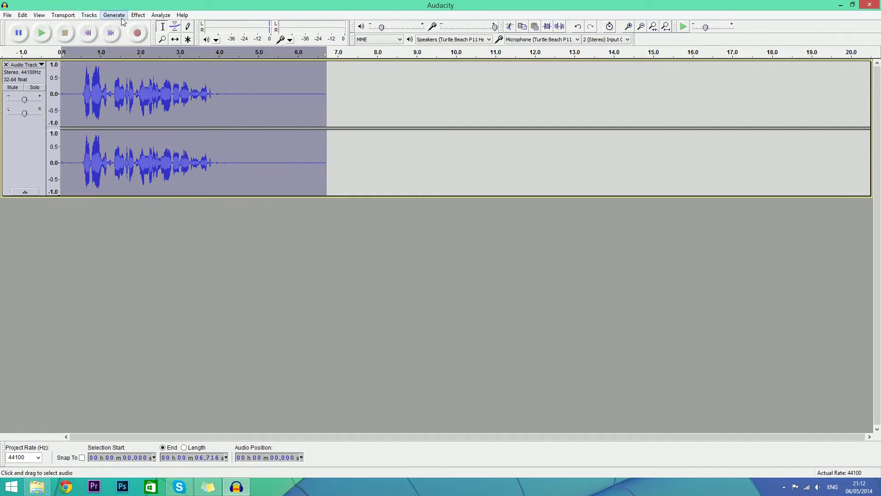
Step: Apply the Treble Boost curve, raising frequencies above about 4000 Hz, to the whole clip
{"action": "left_click", "coordinate": [138, 16]}
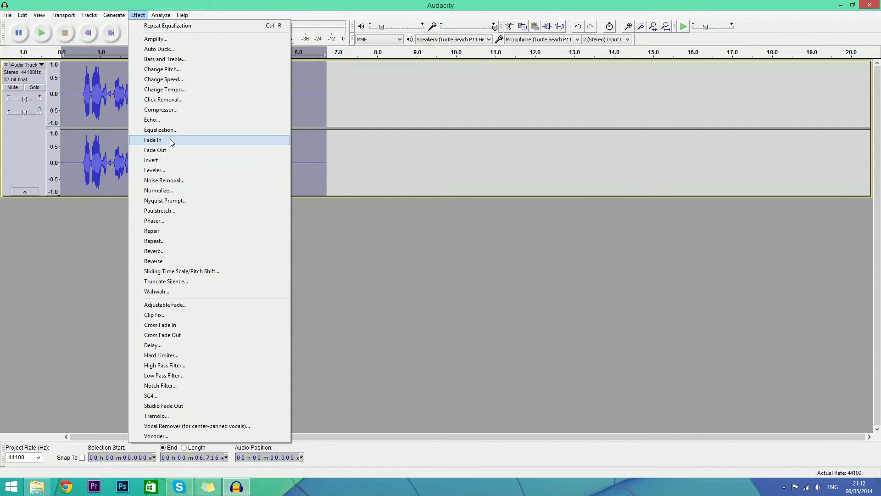
{"action": "left_click", "coordinate": [161, 130]}
{"action": "left_click", "coordinate": [389, 330]}
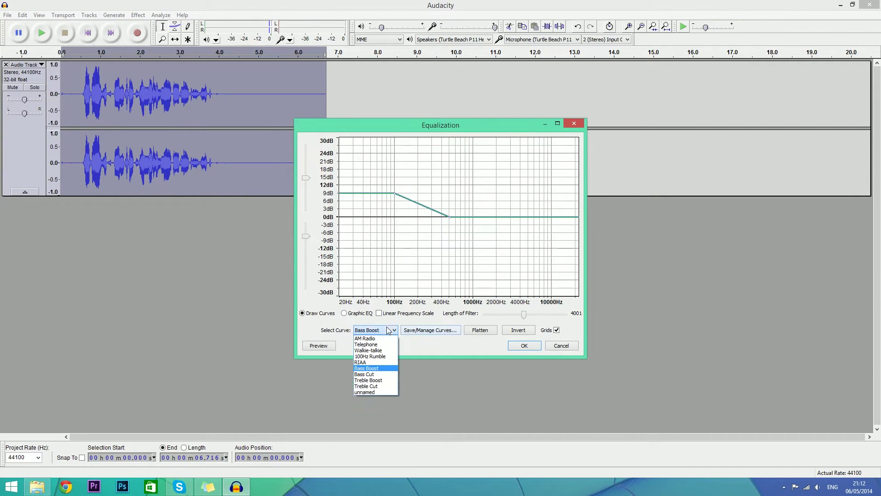
{"action": "left_click", "coordinate": [368, 379]}
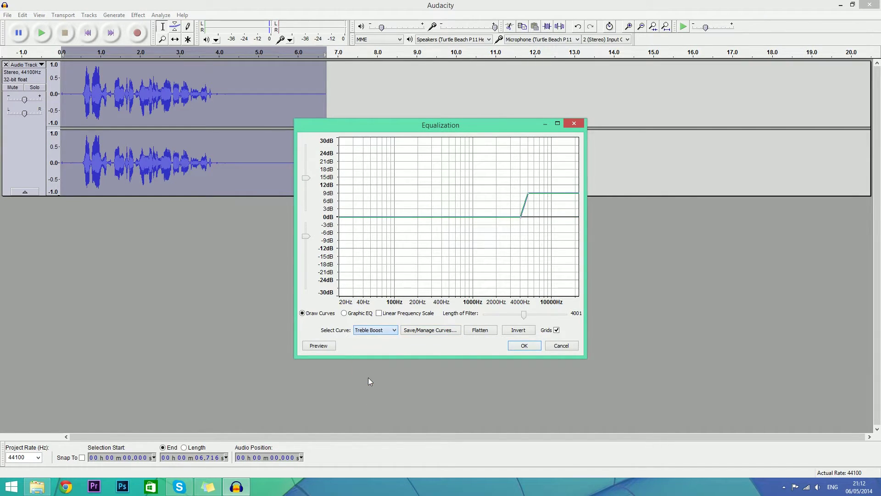
{"action": "left_click_drag", "start_coordinate": [404, 122], "coordinate": [471, 84]}
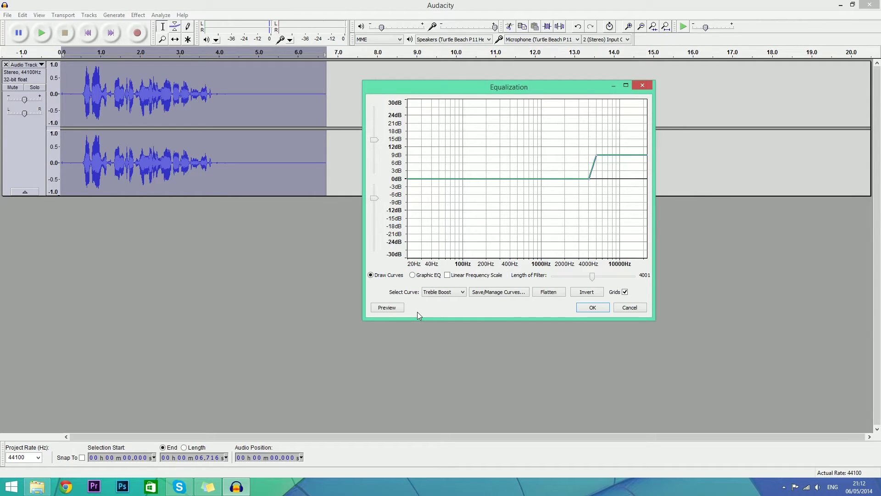
{"action": "left_click", "coordinate": [590, 309]}
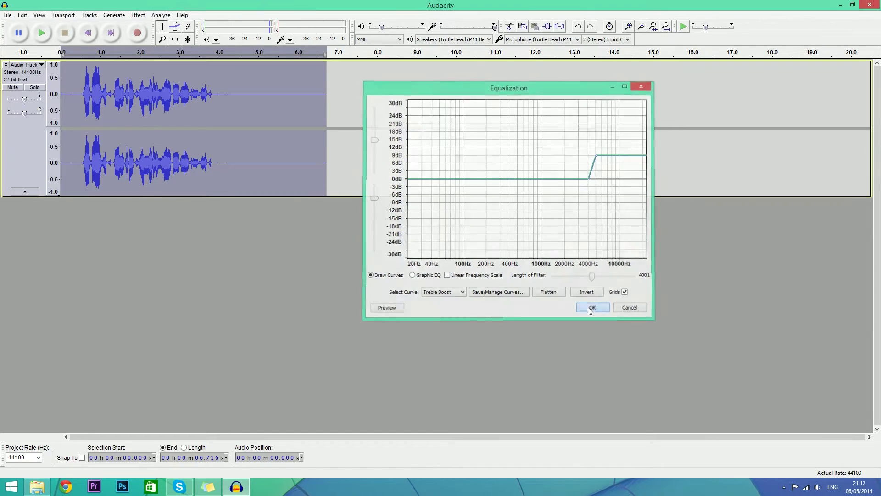
{"action": "left_click", "coordinate": [68, 103]}
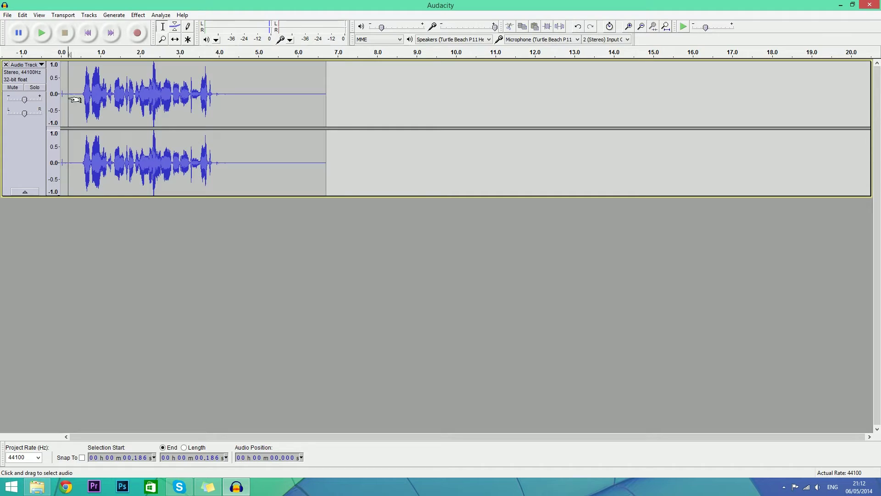
{"action": "left_click", "coordinate": [37, 34]}
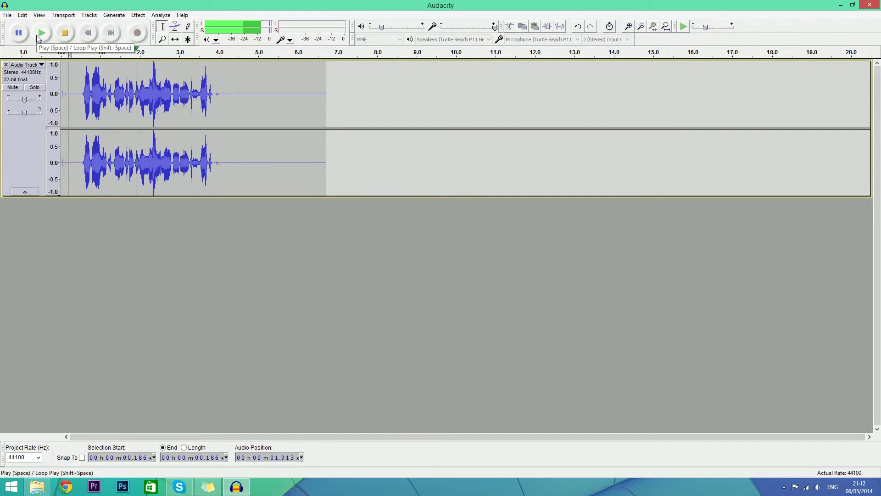
{"action": "left_click", "coordinate": [65, 33]}
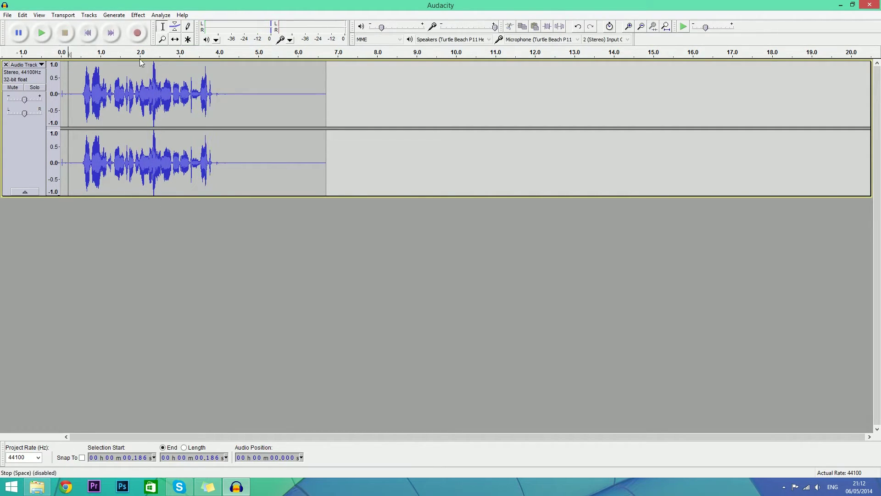
{"action": "left_click", "coordinate": [256, 171]}
{"action": "left_click", "coordinate": [241, 169]}
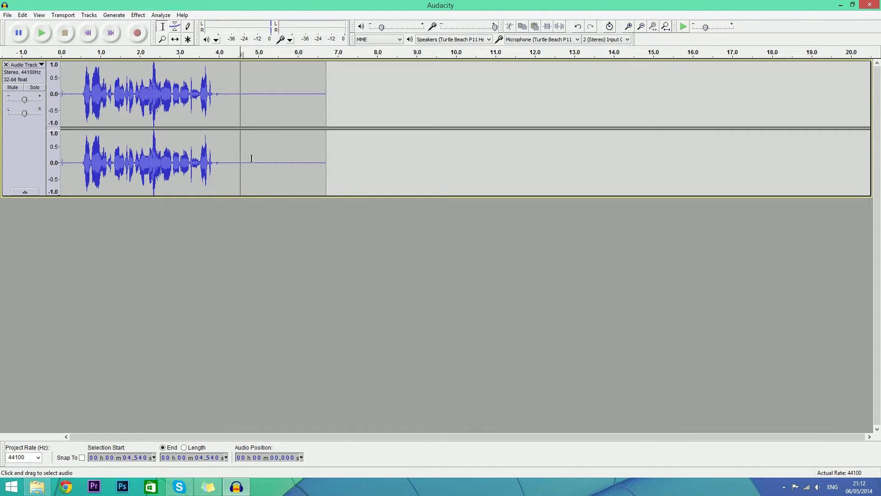
{"action": "left_click_drag", "start_coordinate": [252, 157], "coordinate": [75, 135]}
{"action": "left_click", "coordinate": [315, 137]}
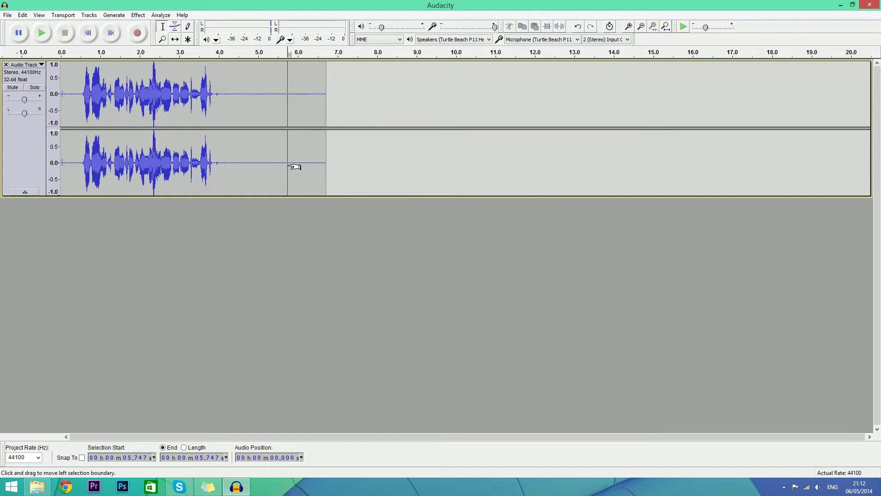
{"action": "left_click", "coordinate": [240, 162]}
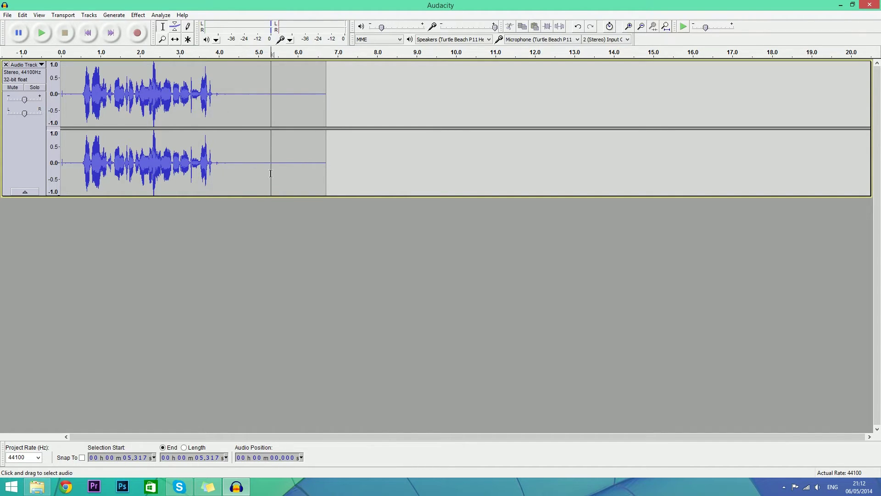
{"action": "left_click", "coordinate": [242, 94]}
{"action": "left_click", "coordinate": [286, 123]}
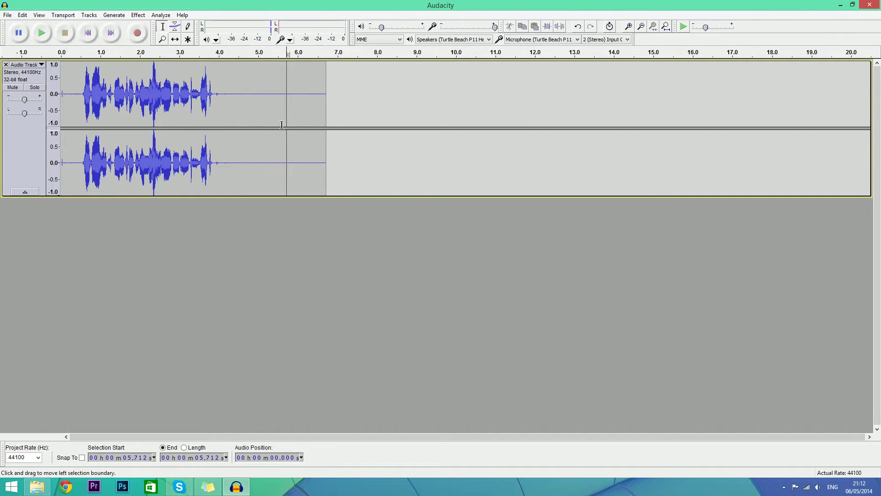
{"action": "left_click", "coordinate": [267, 172]}
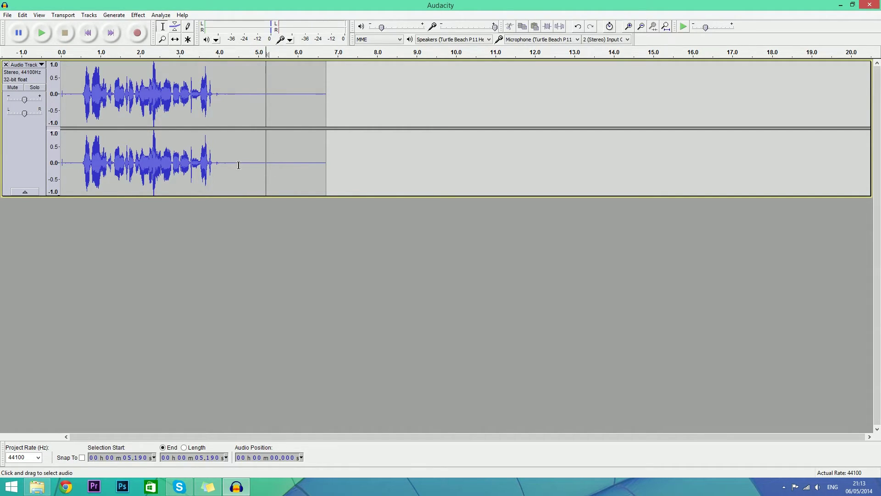
Step: Open Hard Limiter for the whole clip, keeping wet level 1.0 and residue level 0.0
{"action": "key", "text": "ctrl+a"}
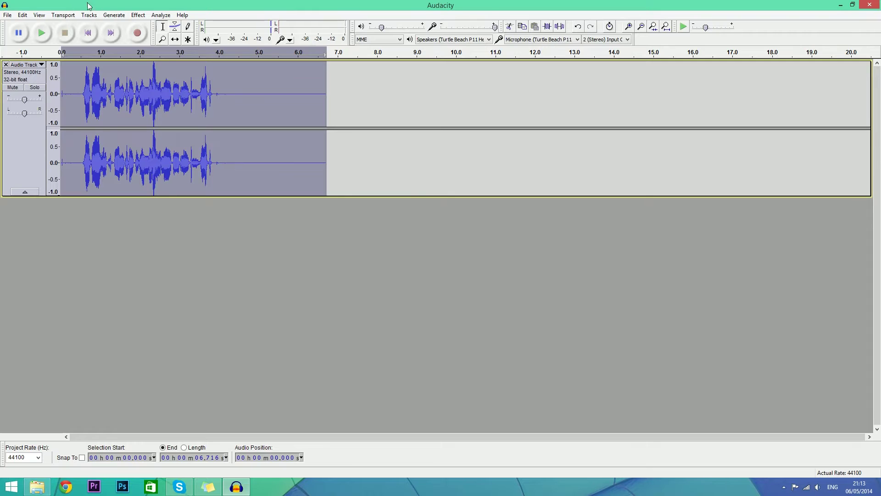
{"action": "left_click", "coordinate": [138, 16]}
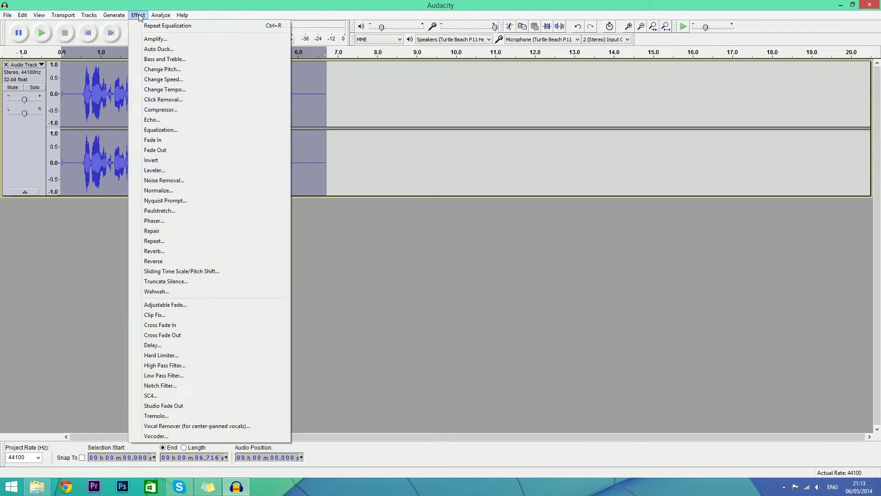
{"action": "left_click", "coordinate": [168, 355]}
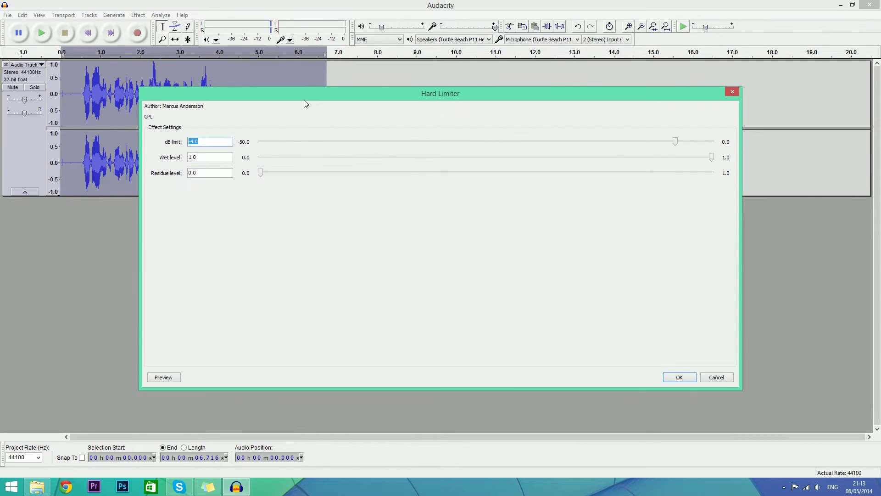
{"action": "left_click_drag", "start_coordinate": [304, 100], "coordinate": [404, 91]}
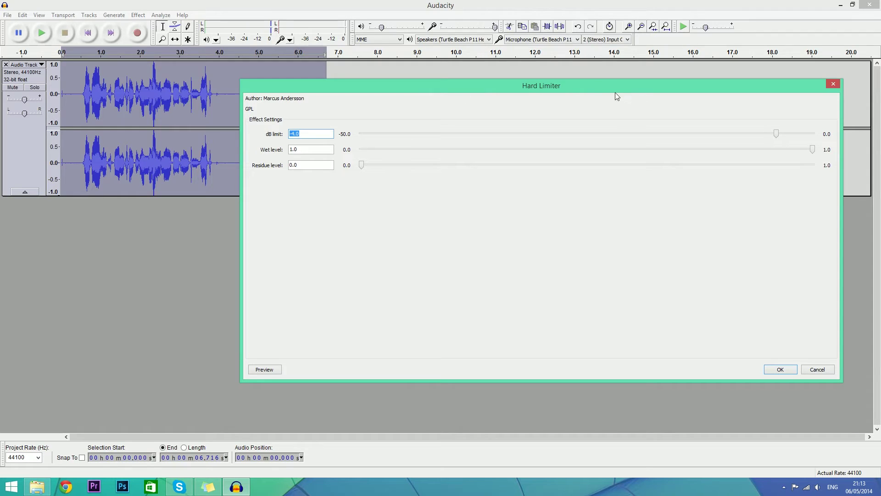
{"action": "left_click_drag", "start_coordinate": [522, 85], "coordinate": [432, 75]}
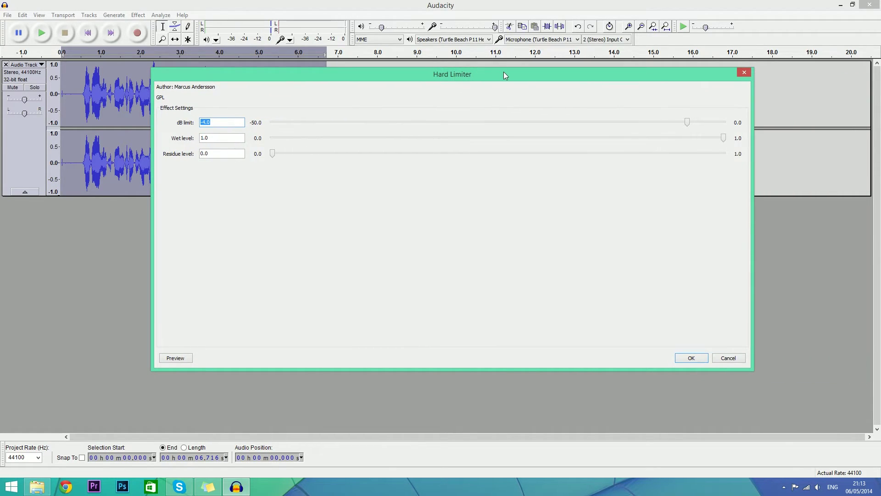
{"action": "left_click_drag", "start_coordinate": [500, 77], "coordinate": [605, 86]}
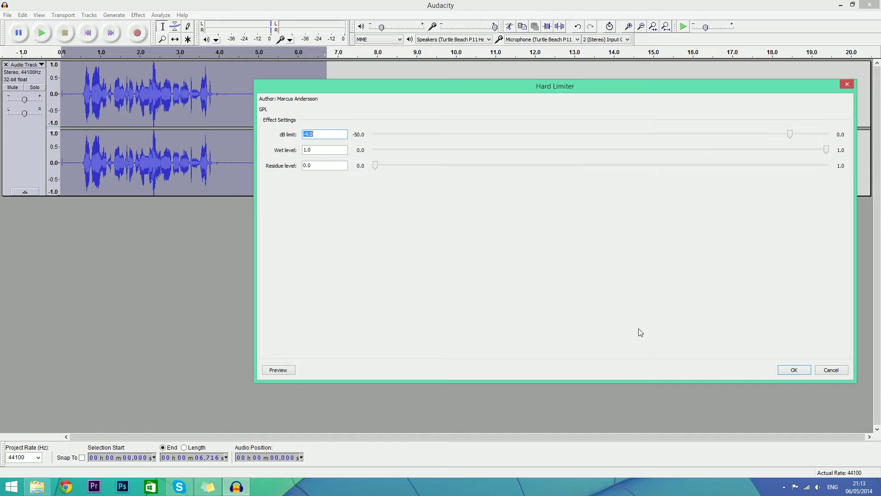
Step: Apply the hard limiter, play the limited clip from near its start, and select all
{"action": "left_click", "coordinate": [794, 370]}
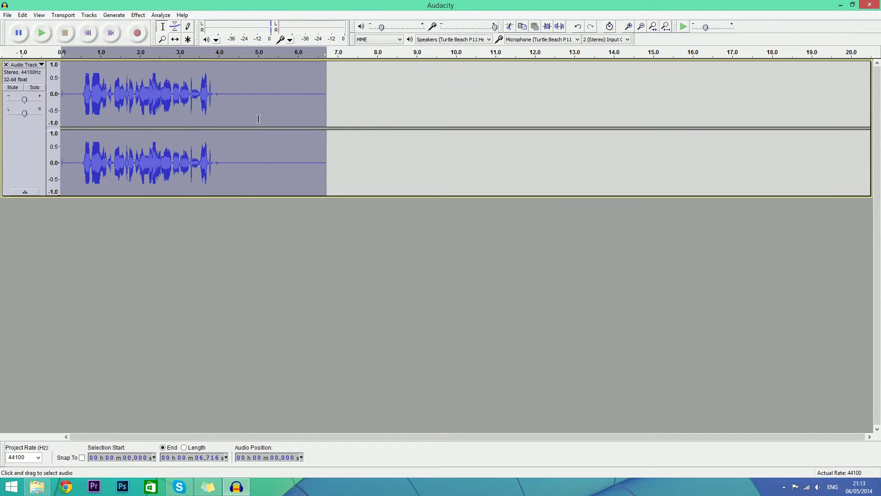
{"action": "left_click", "coordinate": [233, 96]}
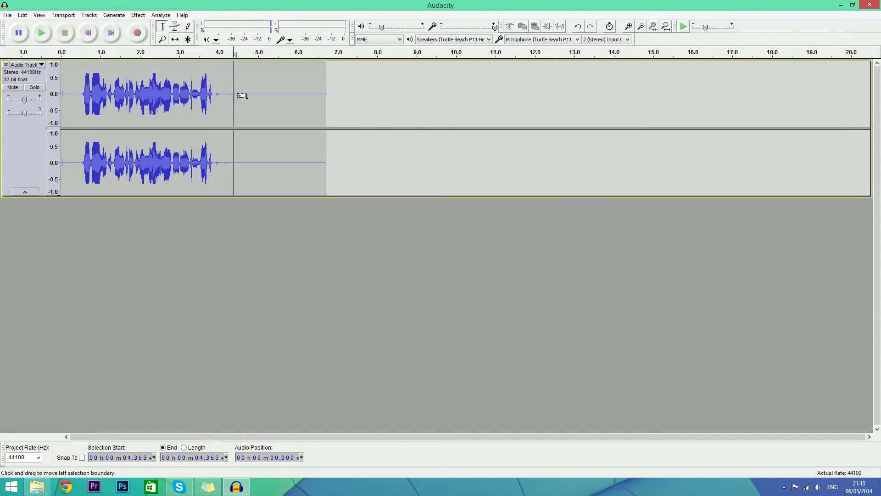
{"action": "left_click", "coordinate": [77, 77]}
{"action": "key", "text": "space"}
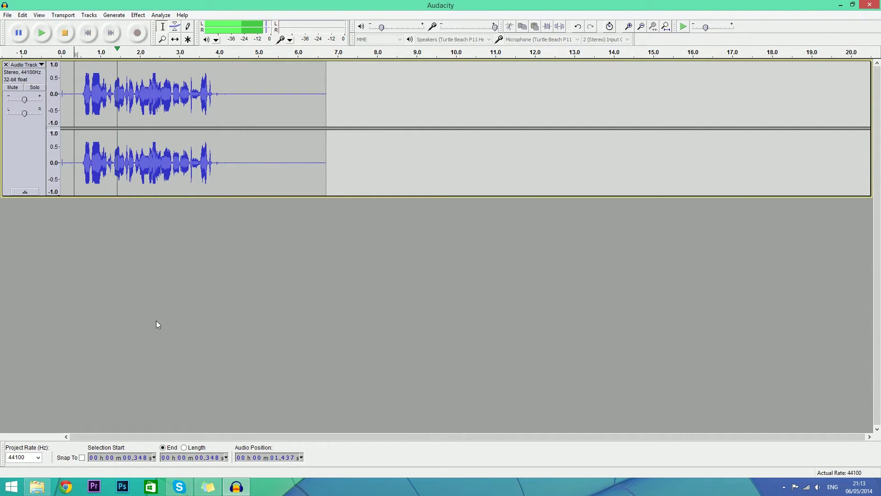
{"action": "left_click", "coordinate": [66, 31]}
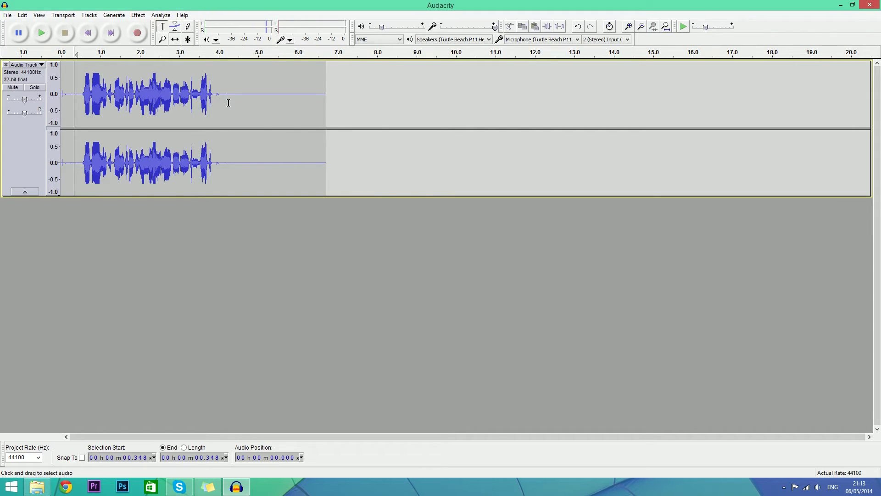
{"action": "key", "text": "ctrl+a"}
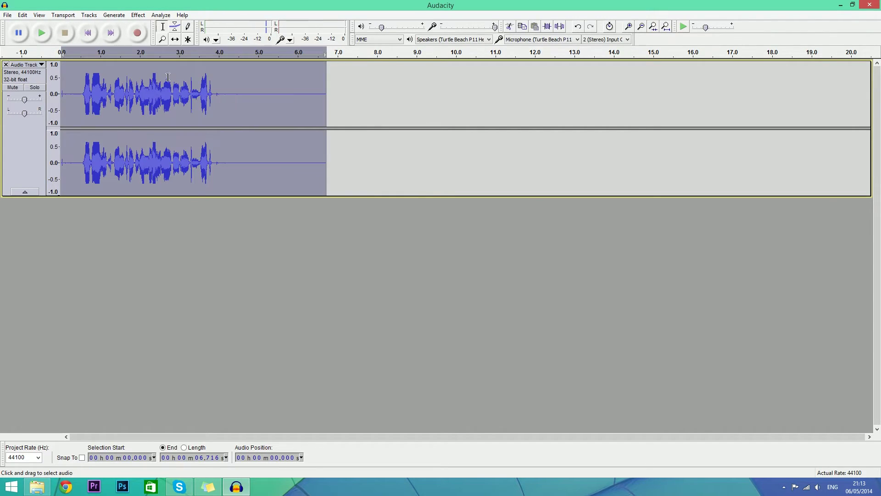
Step: Normalize the whole clip again to a -1.0 dB maximum amplitude
{"action": "left_click", "coordinate": [137, 15]}
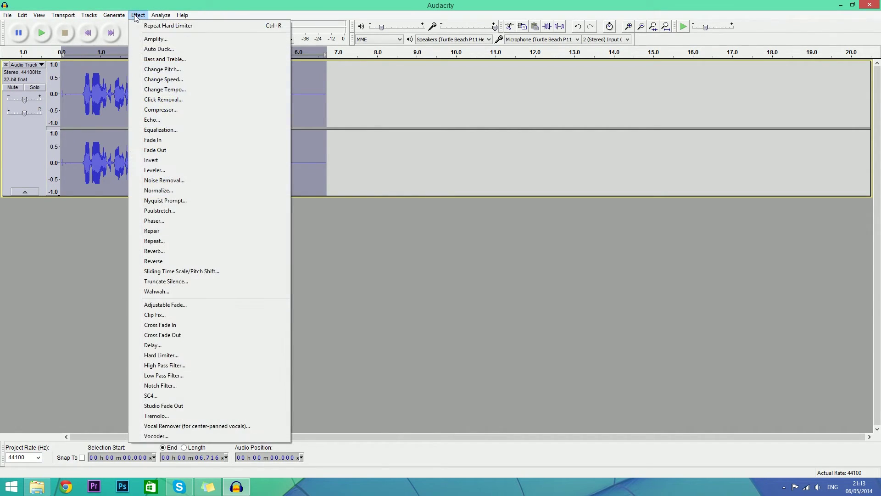
{"action": "left_click", "coordinate": [162, 191]}
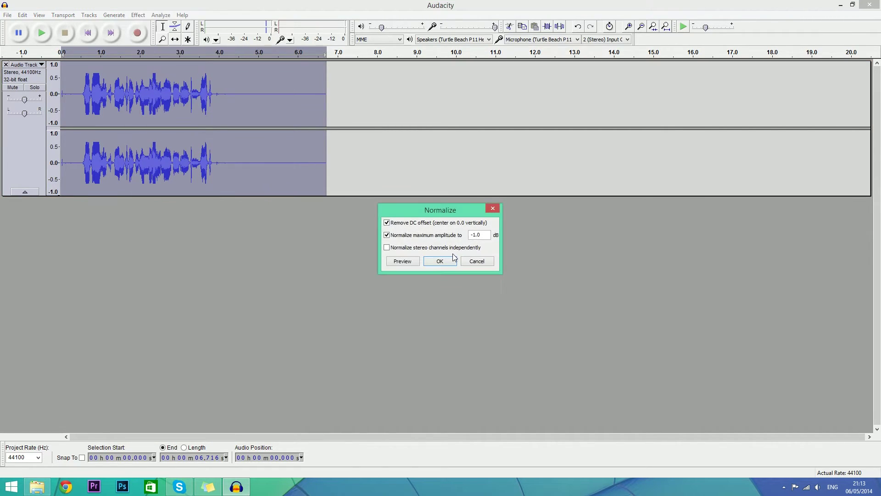
{"action": "left_click", "coordinate": [432, 263]}
Step: Play the renormalized clip from near its beginning, then stop
{"action": "left_click", "coordinate": [167, 282]}
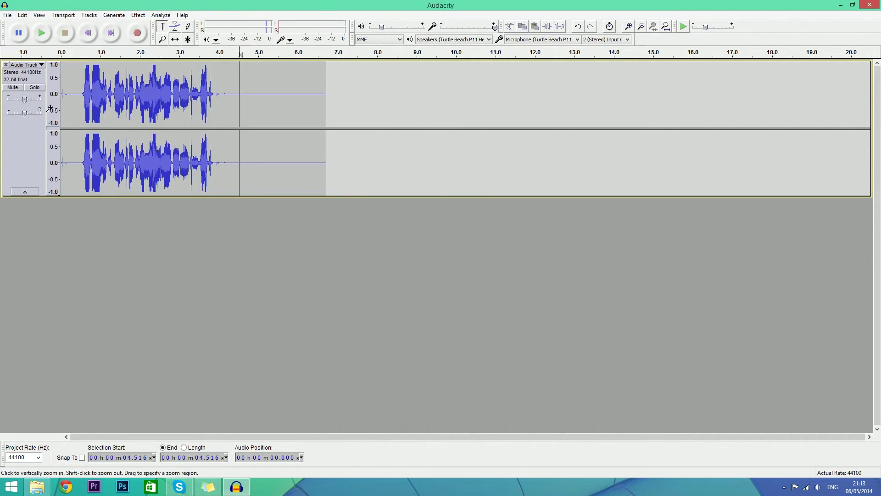
{"action": "left_click", "coordinate": [69, 92]}
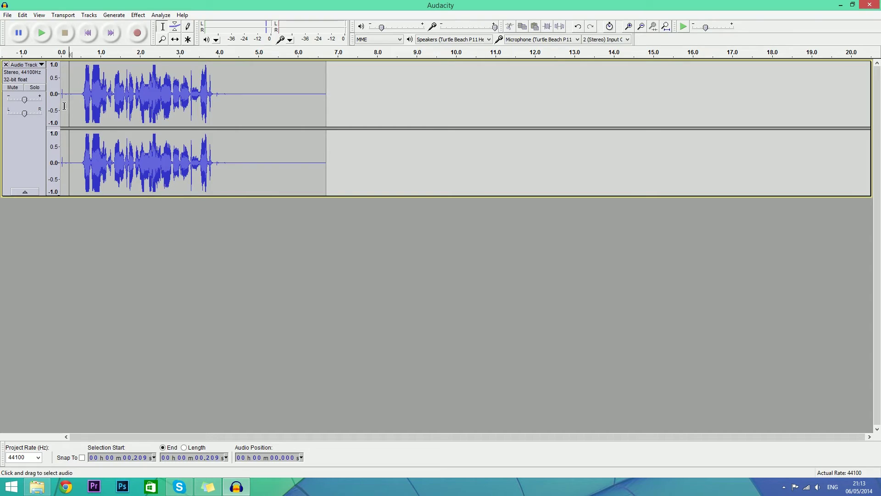
{"action": "left_click", "coordinate": [46, 36]}
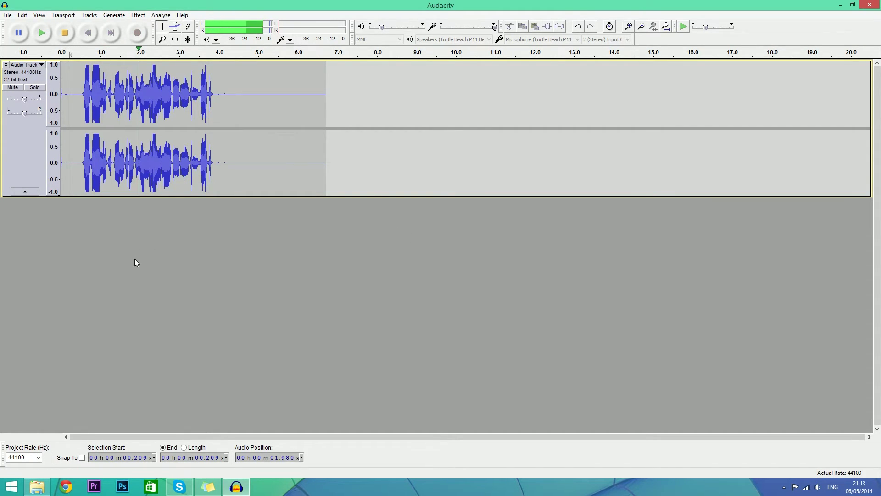
{"action": "left_click", "coordinate": [65, 32]}
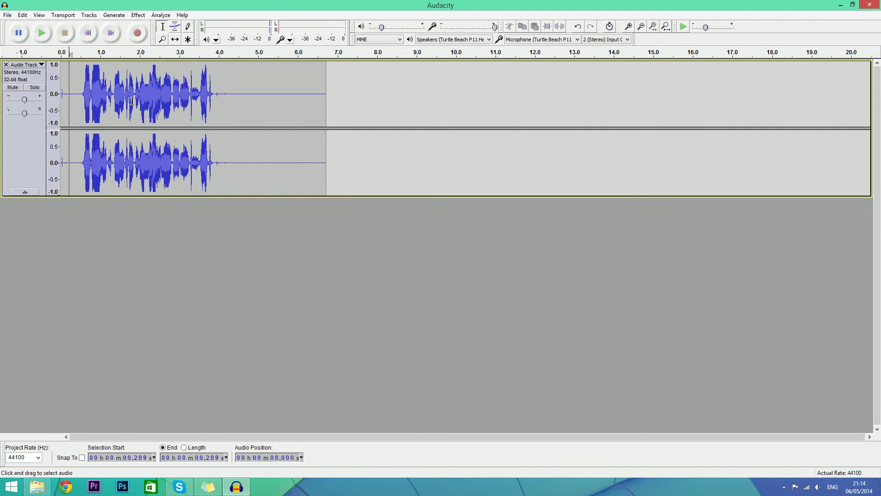
{"action": "left_click", "coordinate": [7, 15]}
{"action": "left_click", "coordinate": [7, 15]}
{"action": "left_click", "coordinate": [7, 15]}
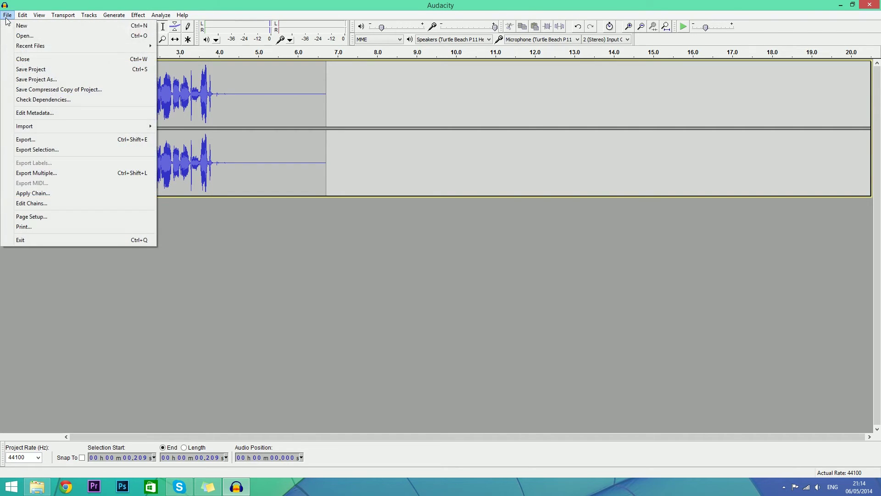
{"action": "left_click", "coordinate": [37, 149]}
{"action": "left_click", "coordinate": [239, 191]}
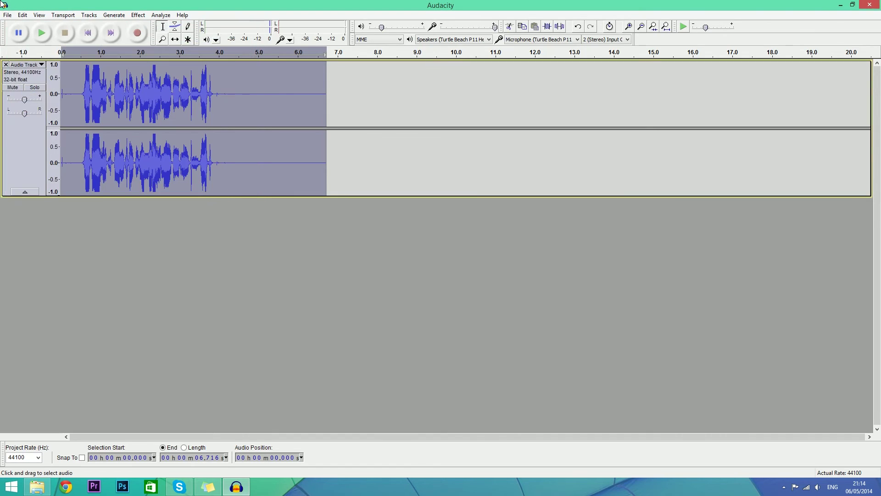
{"action": "left_click", "coordinate": [7, 15]}
{"action": "left_click", "coordinate": [33, 141]}
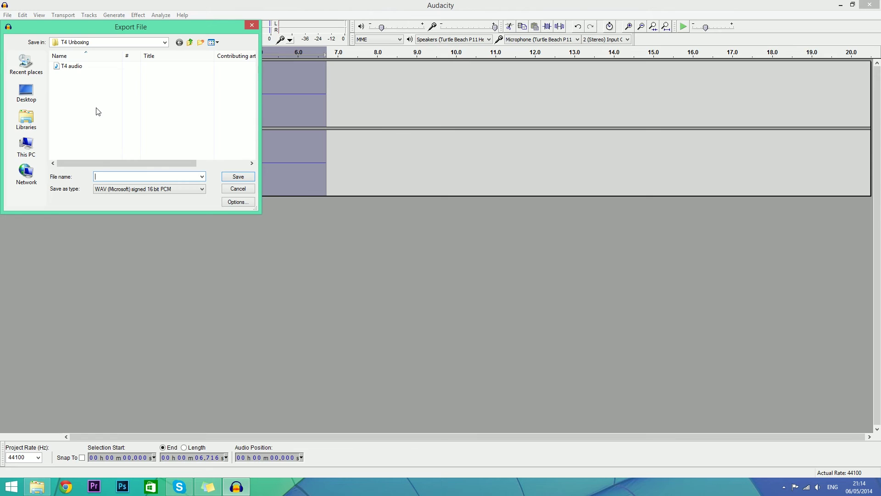
{"action": "left_click", "coordinate": [138, 189]}
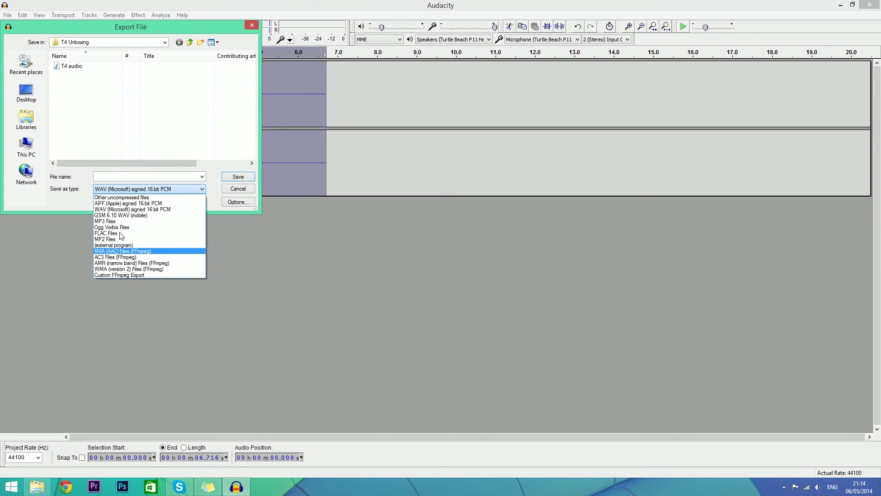
{"action": "left_click", "coordinate": [124, 192]}
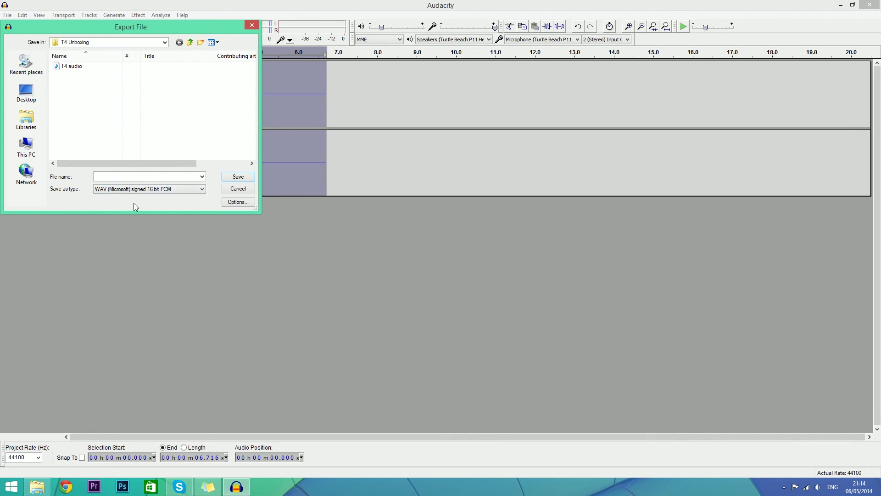
{"action": "left_click", "coordinate": [252, 26]}
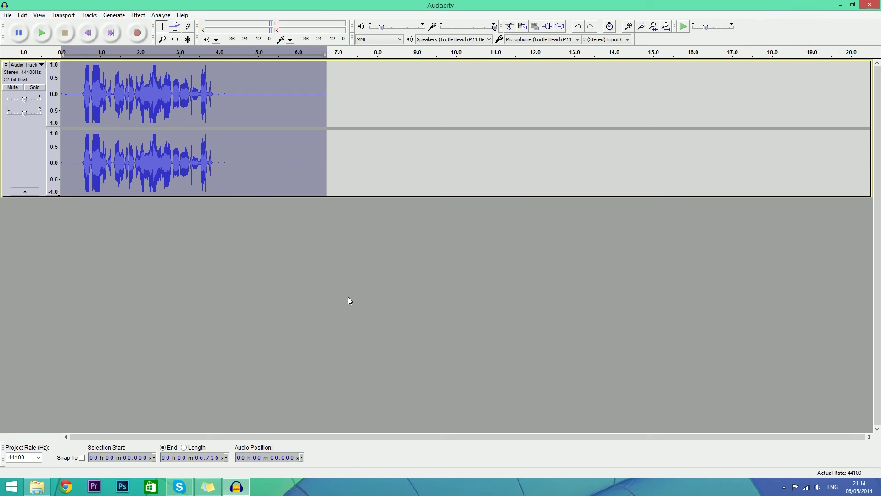